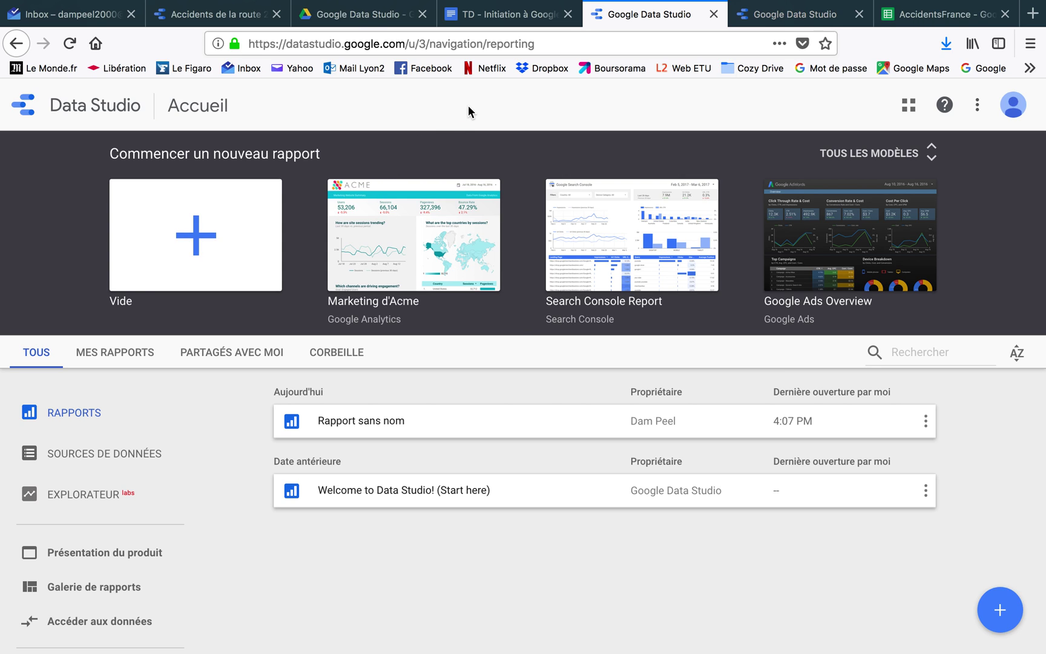
# Step: Open the report "Rapport sans nom" for editing and rename it "Accidents en France en 2017"
pyautogui.click(346, 427)
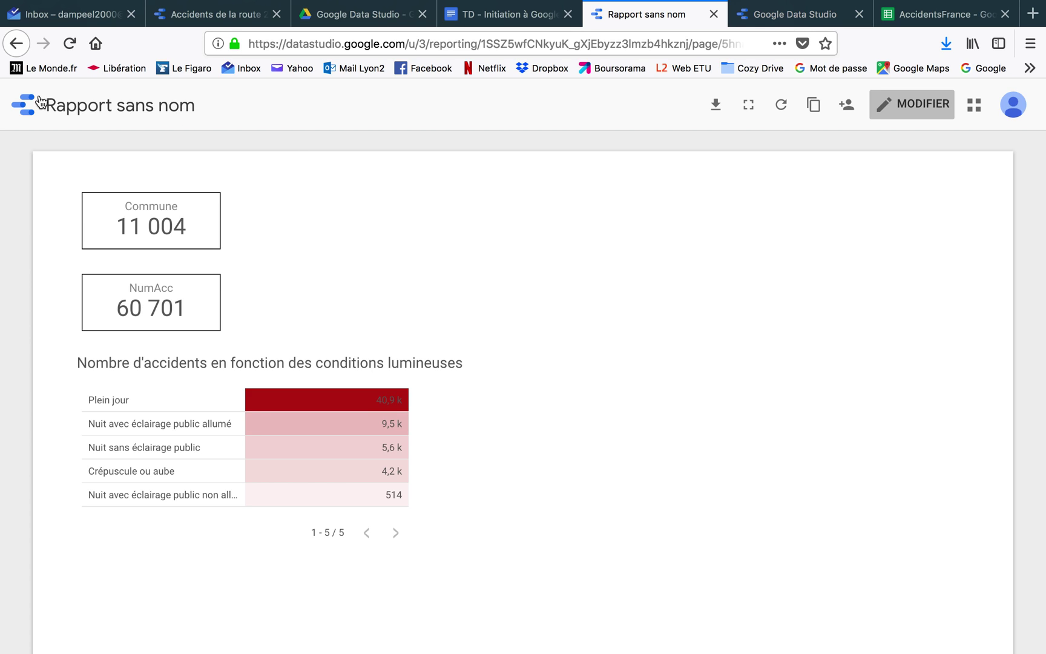
pyautogui.click(915, 112)
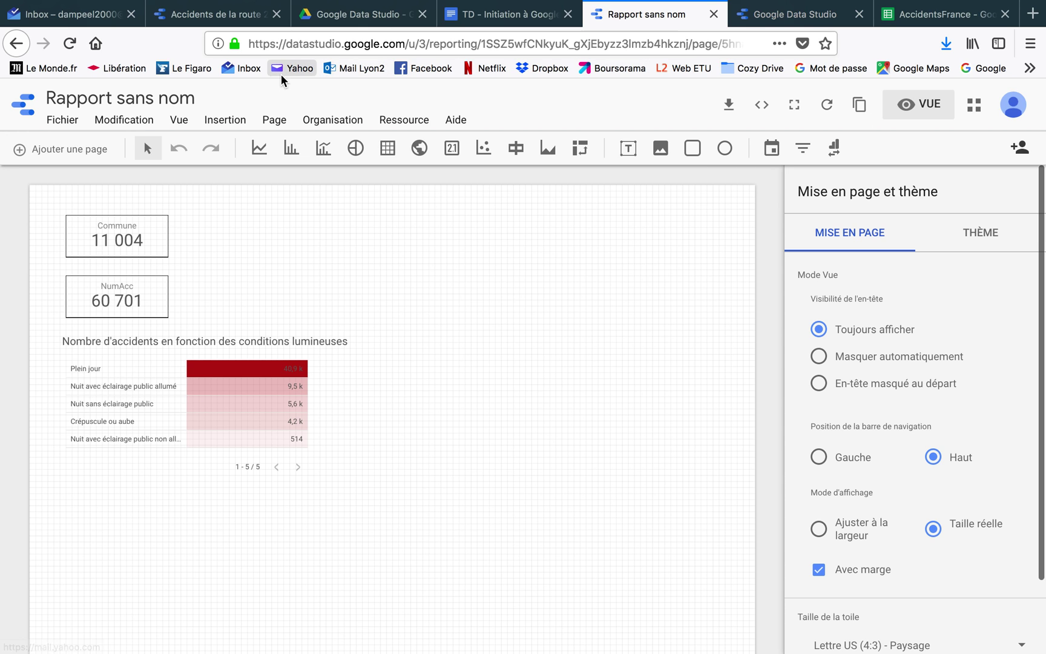
pyautogui.doubleClick(107, 101)
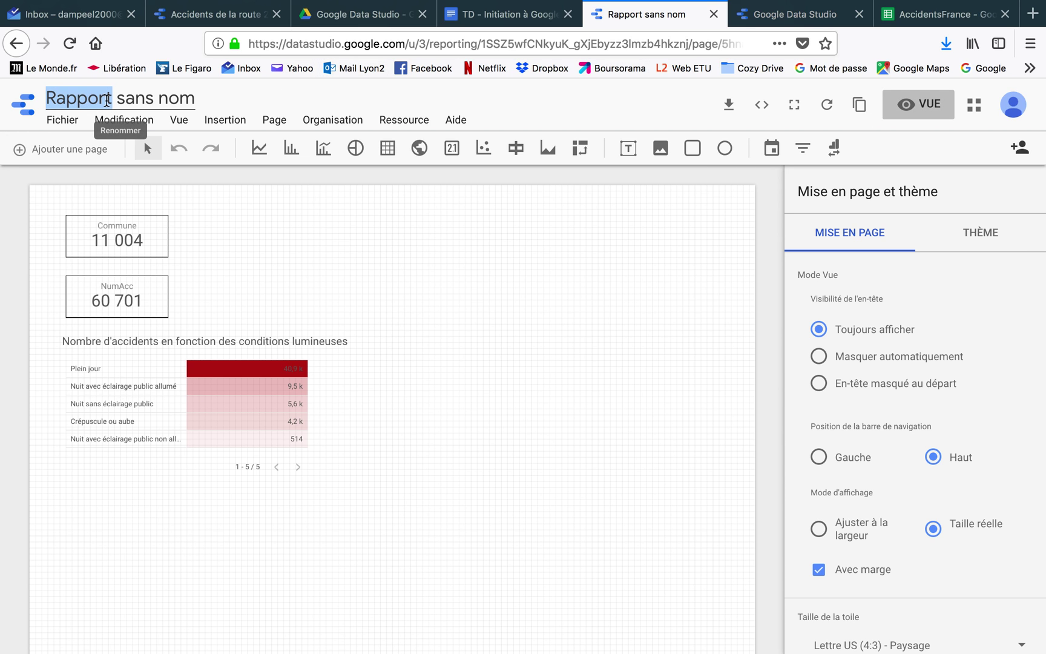
pyautogui.hotkey('ctrl', 'a')
pyautogui.write('A')
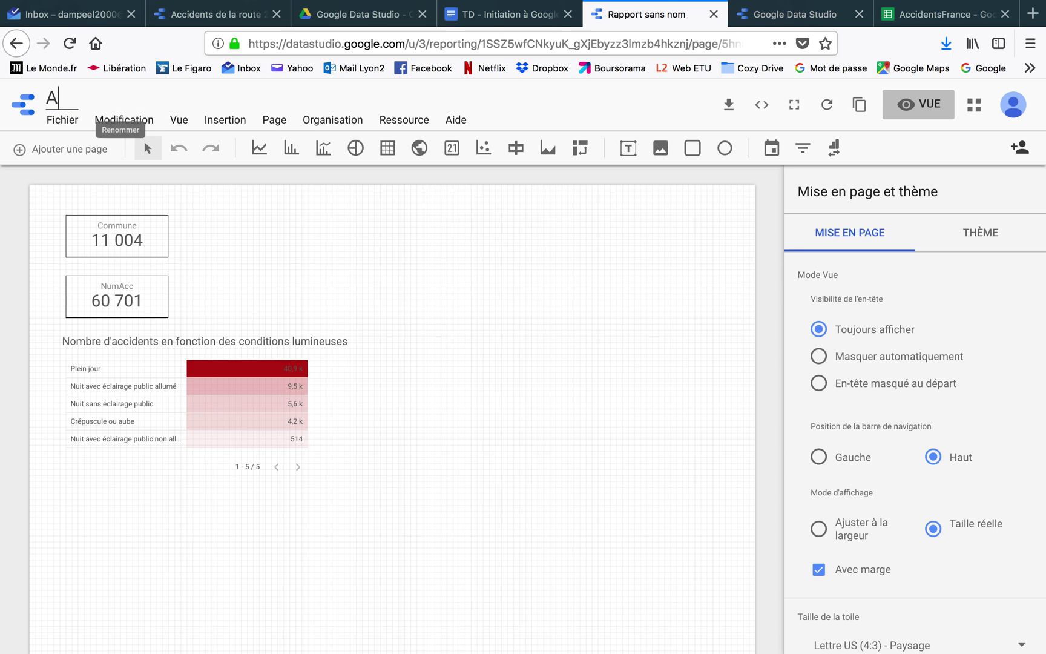
pyautogui.write('ccidents en')
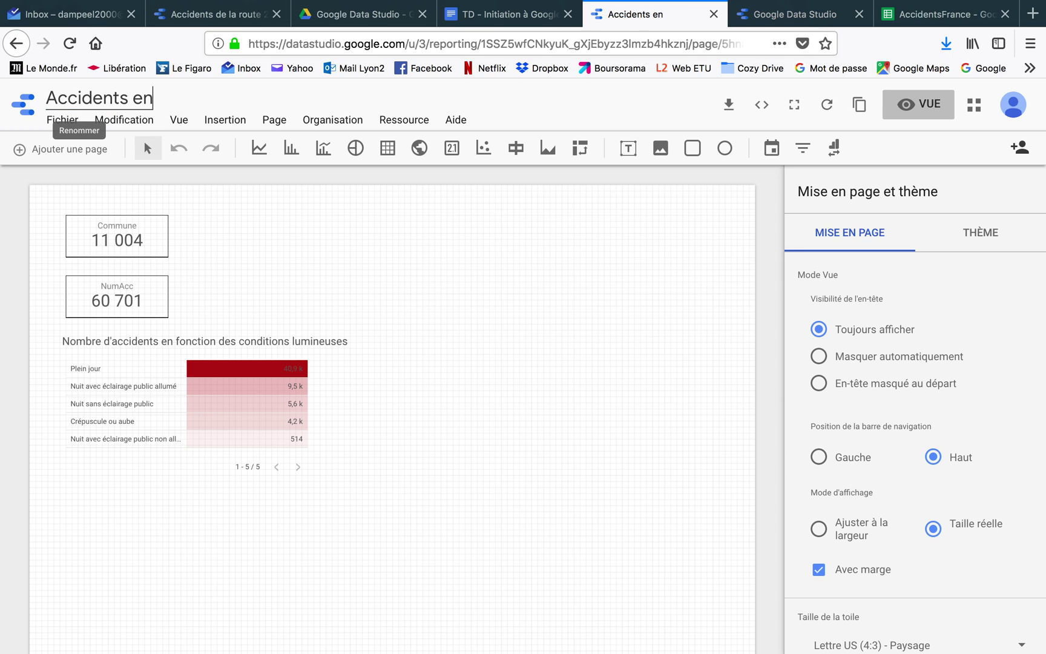
pyautogui.write(' France en')
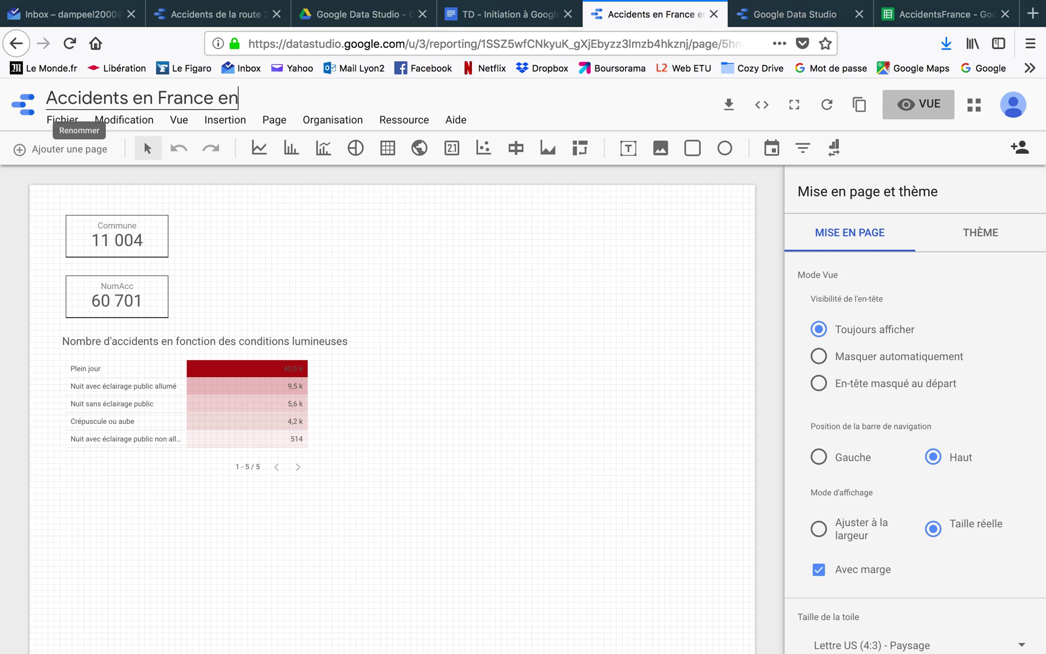
pyautogui.write(' 2017')
pyautogui.press('Return')
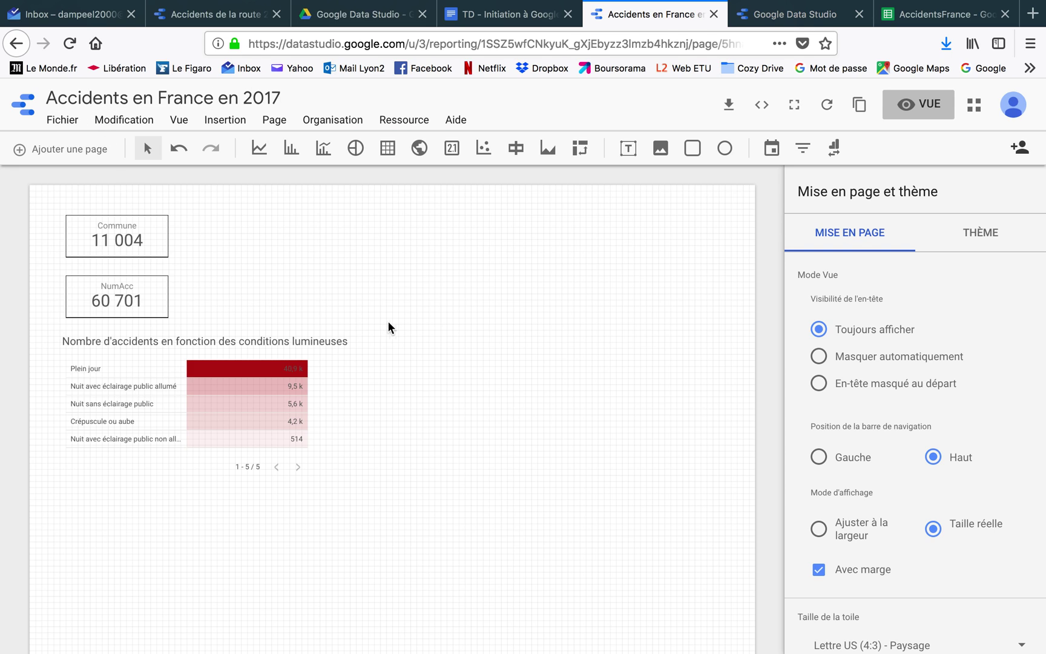
# Step: Insert a pie chart below the lighting-conditions table and enlarge it until its right edge lines up with the table's
pyautogui.click(354, 148)
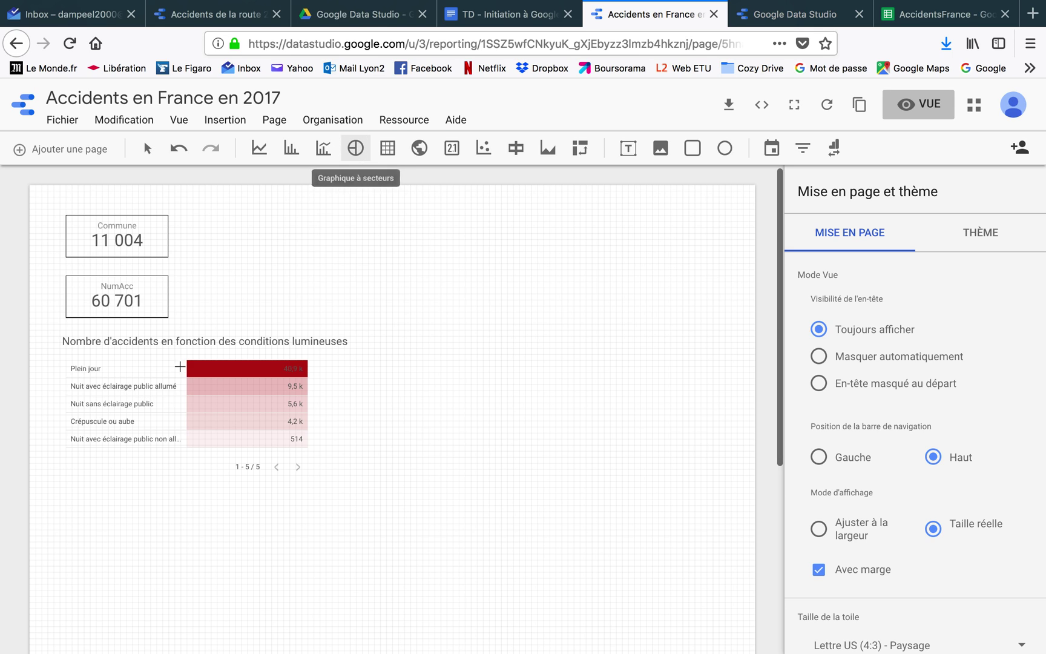
pyautogui.click(74, 521)
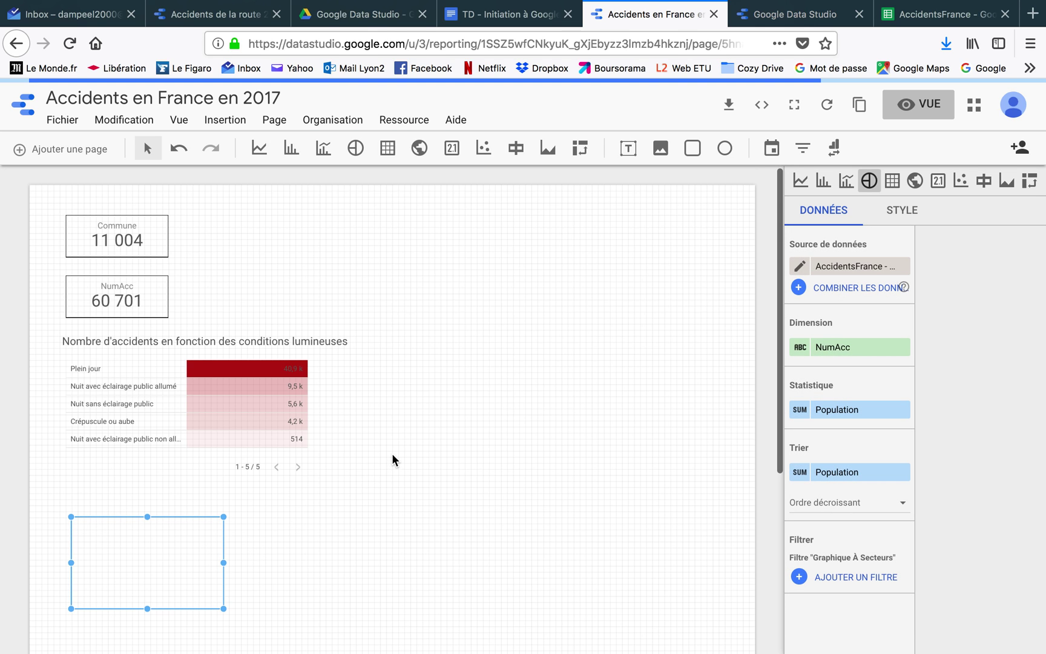
pyautogui.scroll(-2, 393, 459)
pyautogui.scroll(-2, 392, 454)
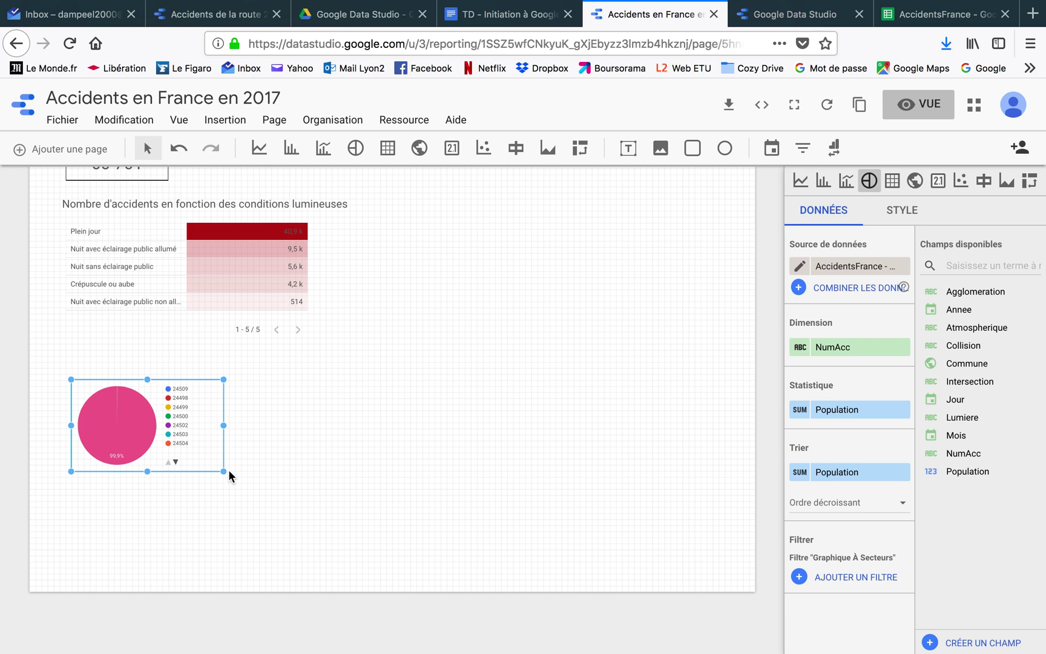
pyautogui.moveTo(223, 472); pyautogui.dragTo(307, 526)
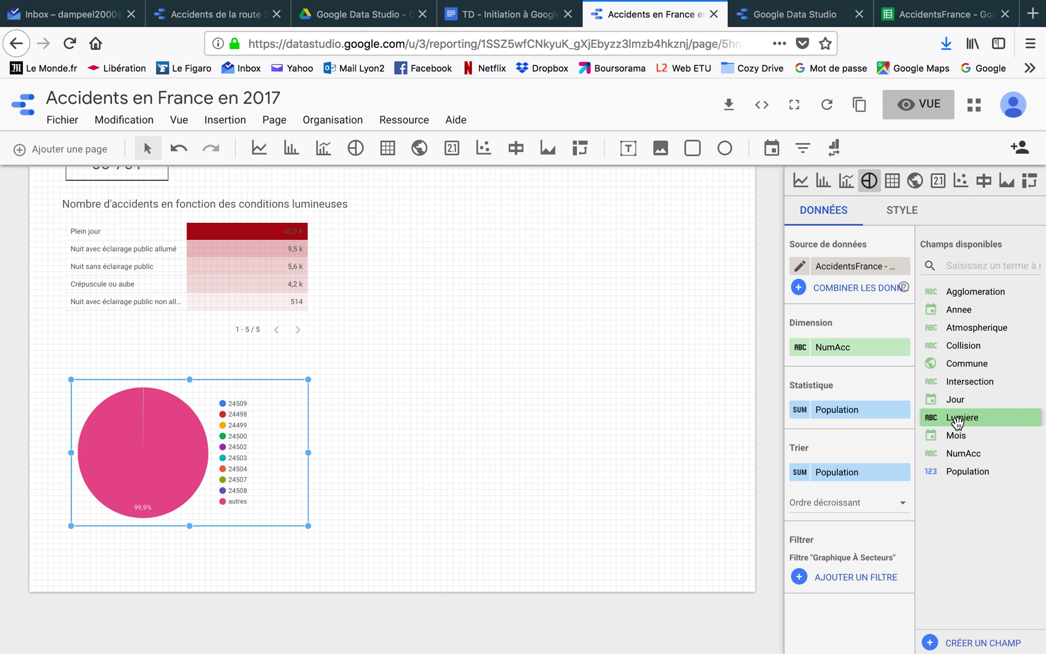
# Step: Set the pie chart's dimension to Agglomeration and its metric to NumAcc
pyautogui.moveTo(995, 293); pyautogui.dragTo(859, 348)
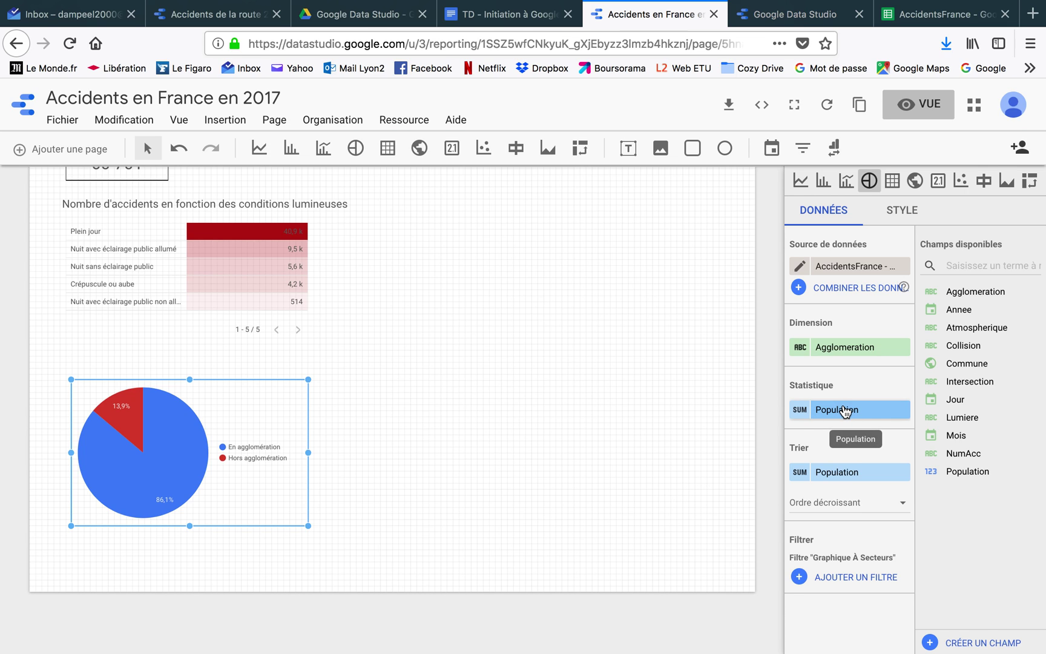
pyautogui.moveTo(959, 453); pyautogui.dragTo(841, 409)
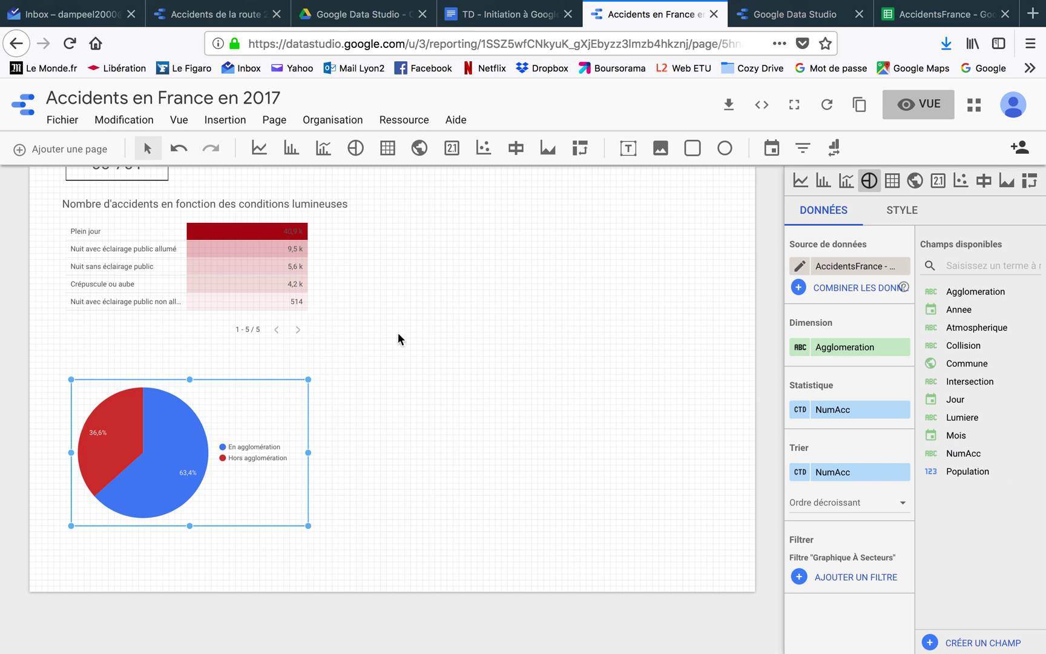
pyautogui.click(365, 449)
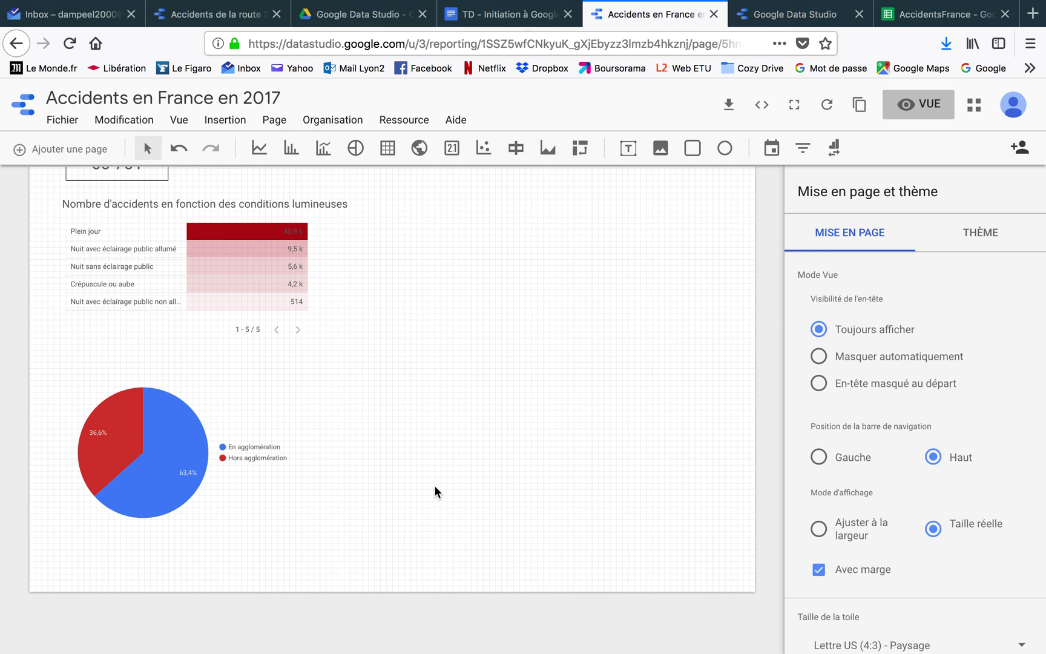
pyautogui.click(159, 416)
pyautogui.rightClick(156, 426)
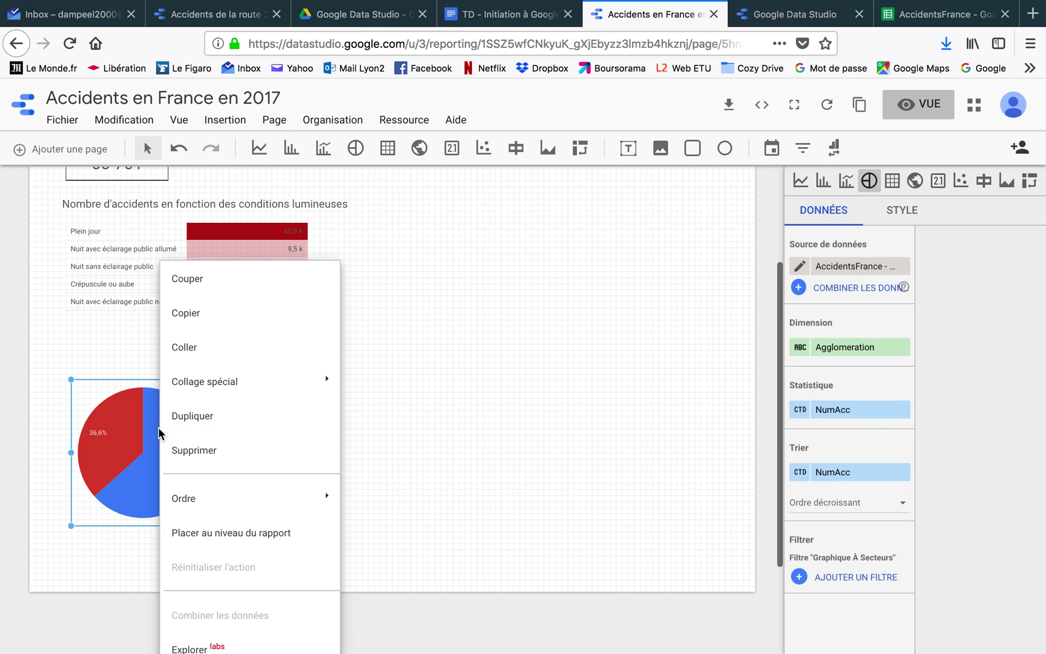
pyautogui.click(139, 354)
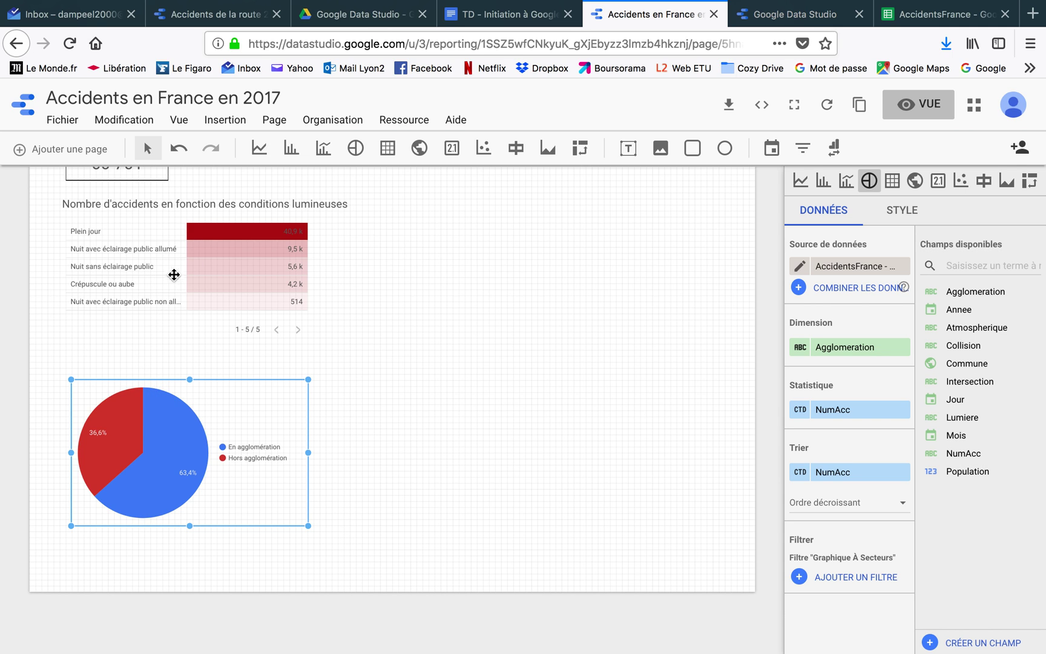
pyautogui.click(337, 246)
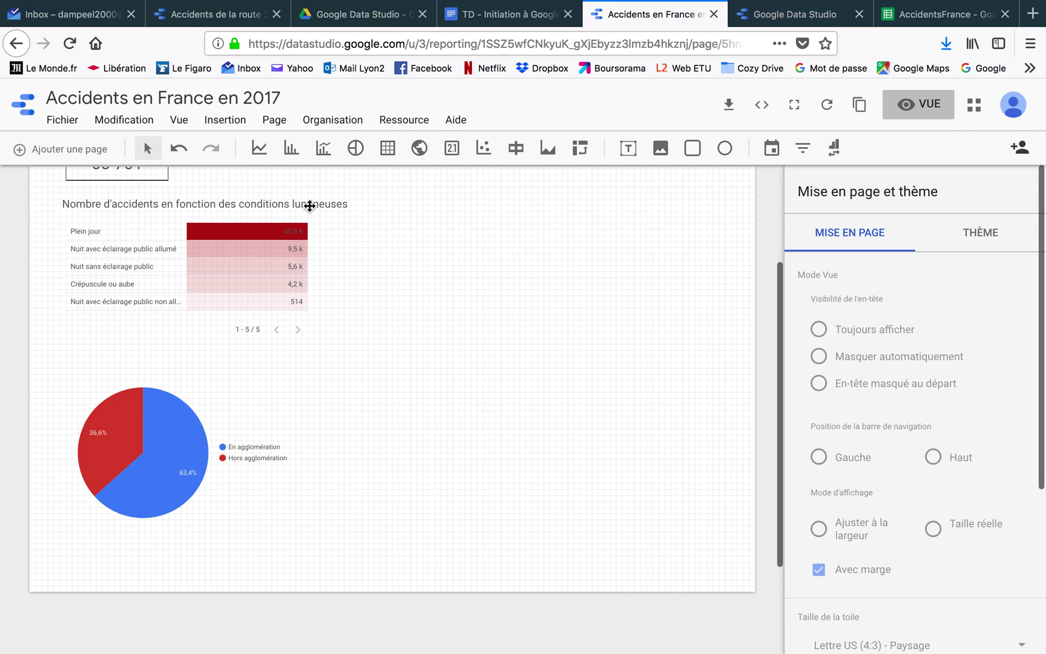
# Step: Duplicate the table's heading text box and place the copy just above the pie chart, aligned with the original heading
pyautogui.click(310, 205)
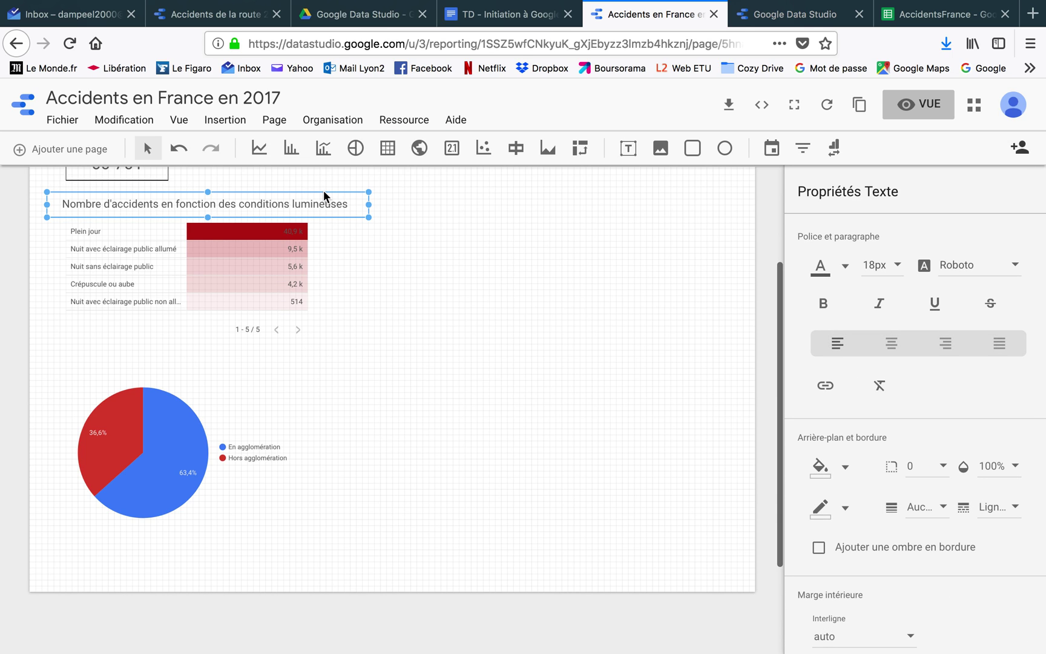
pyautogui.click(135, 366)
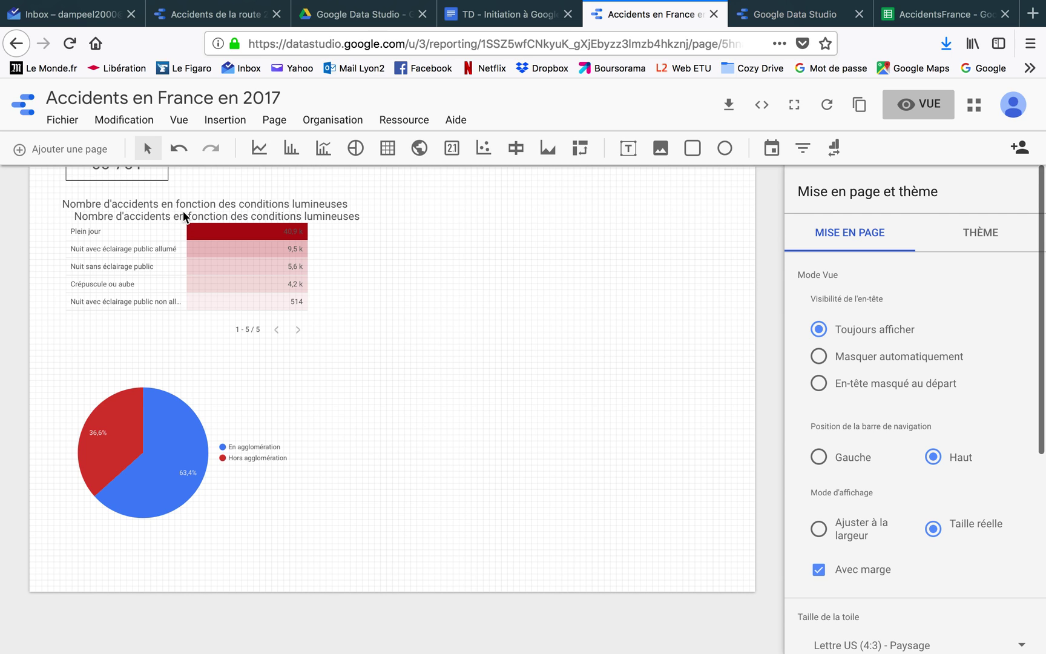
pyautogui.click(183, 214)
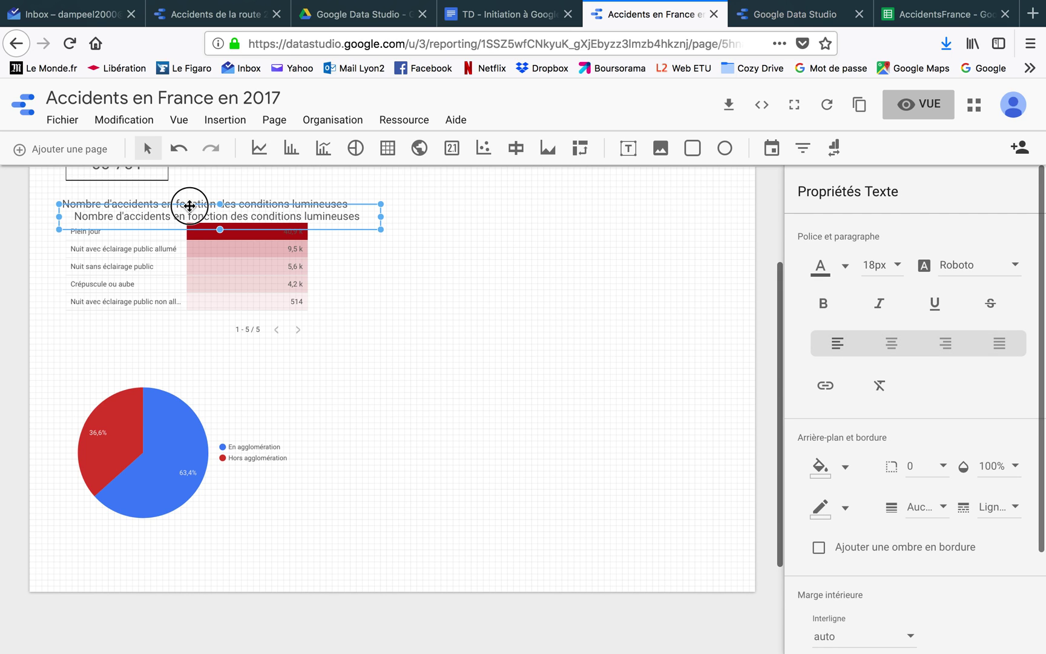
pyautogui.moveTo(172, 351); pyautogui.dragTo(297, 430)
pyautogui.click(360, 434)
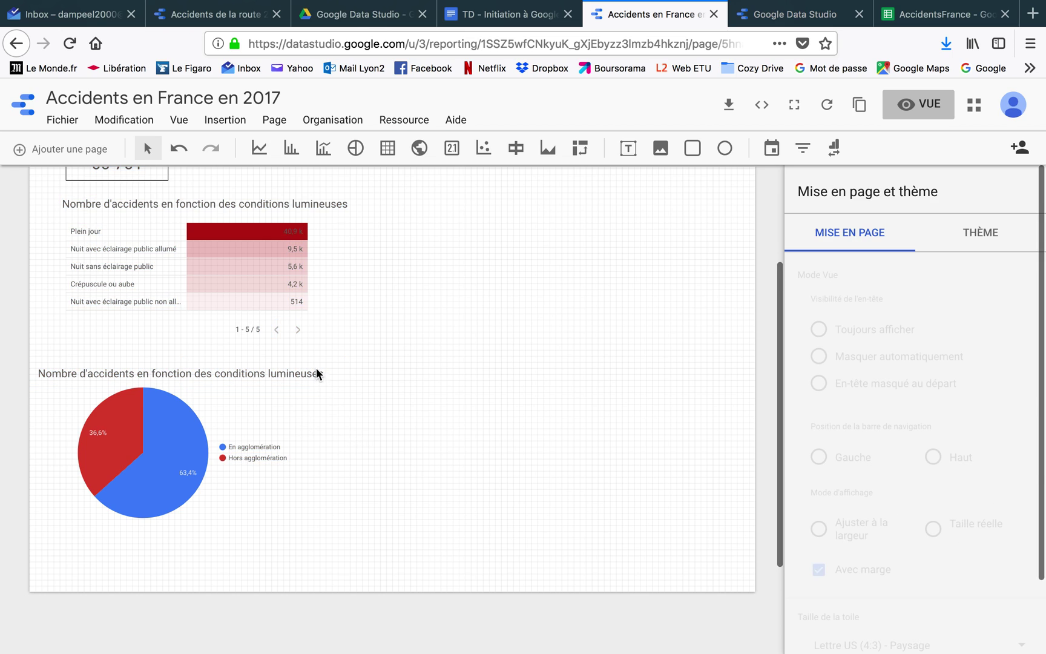
pyautogui.moveTo(315, 366); pyautogui.dragTo(340, 363)
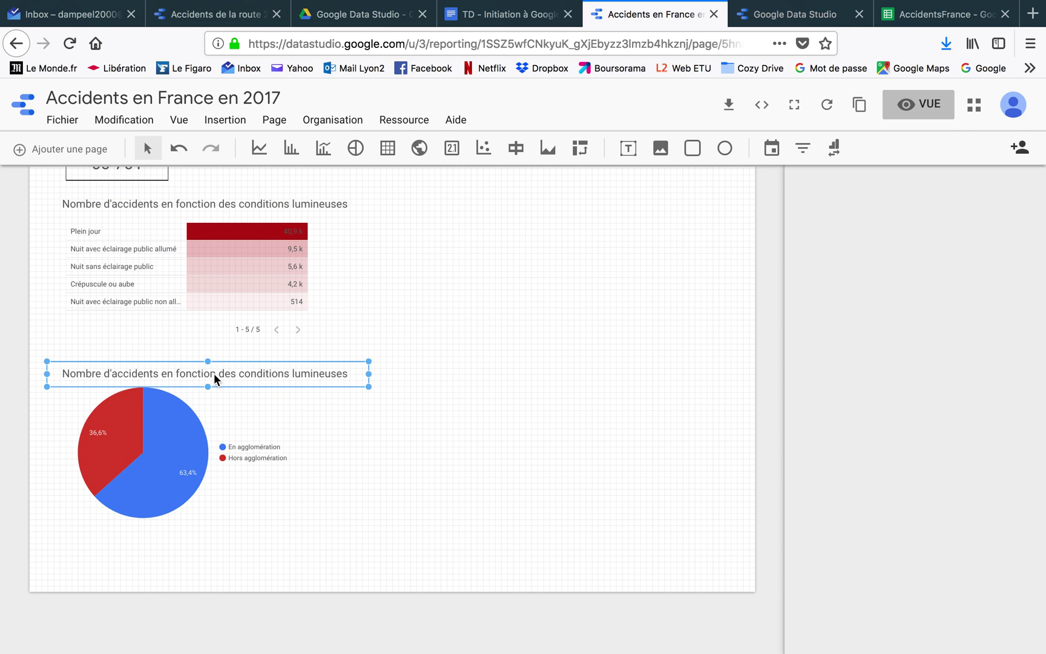
# Step: Replace the copied heading's text with "Proportion d'accidents en fonction de la présence ou non en agglomération"
pyautogui.click(175, 371)
pyautogui.doubleClick(184, 373)
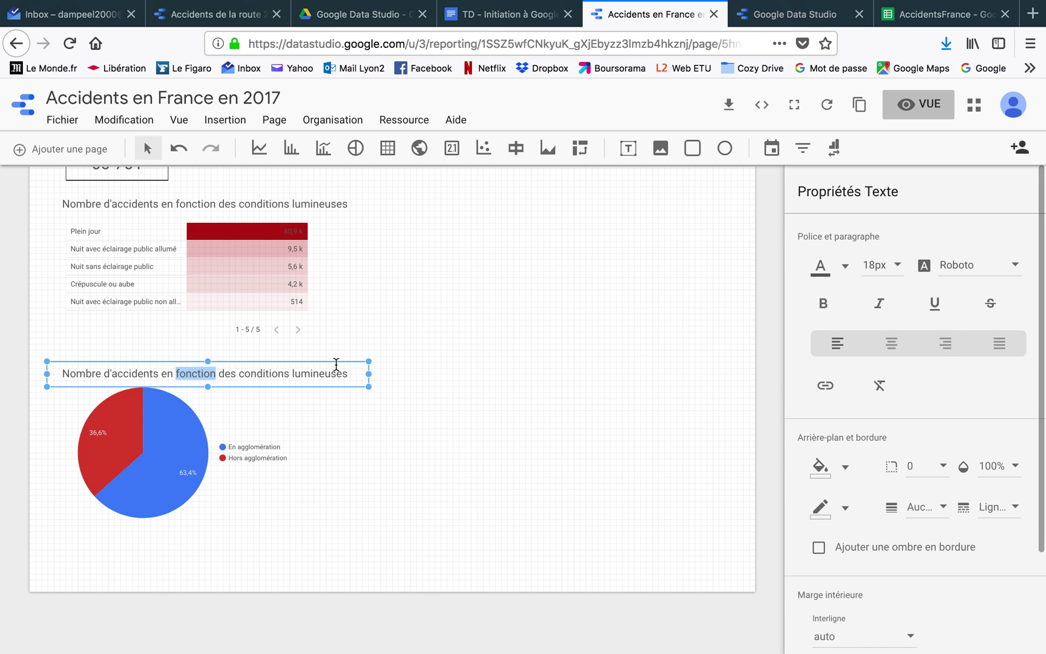
pyautogui.click(355, 374)
pyautogui.moveTo(355, 374); pyautogui.dragTo(355, 374)
pyautogui.hotkey('ctrl', 'a')
pyautogui.write('P')
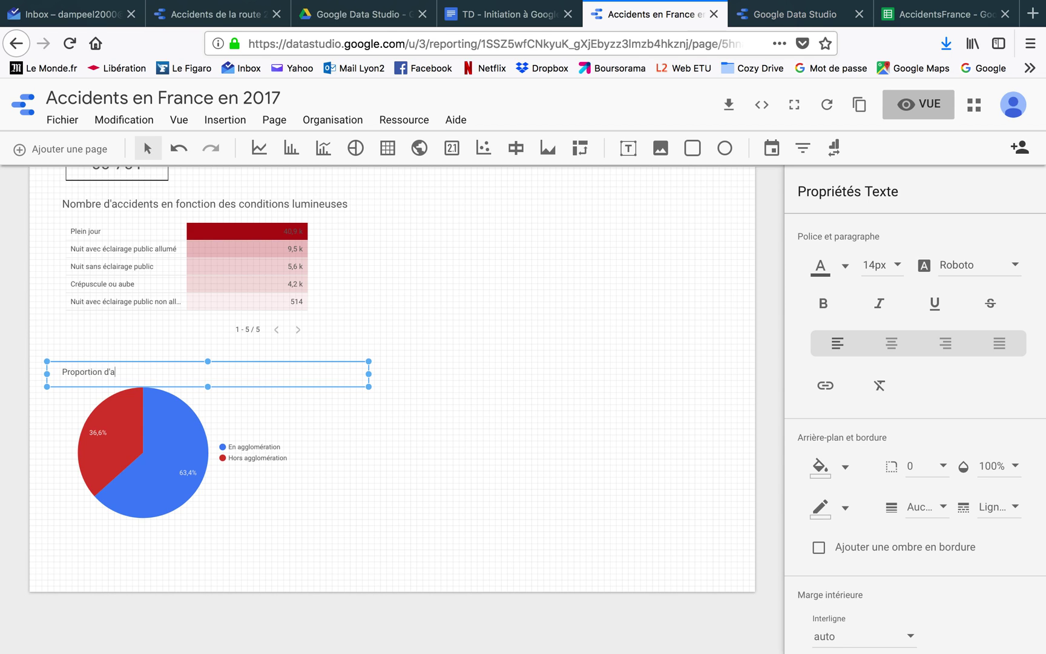
pyautogui.write("roportion d'accidents en fonc")
pyautogui.write('tion de la présence ou non en agglomération')
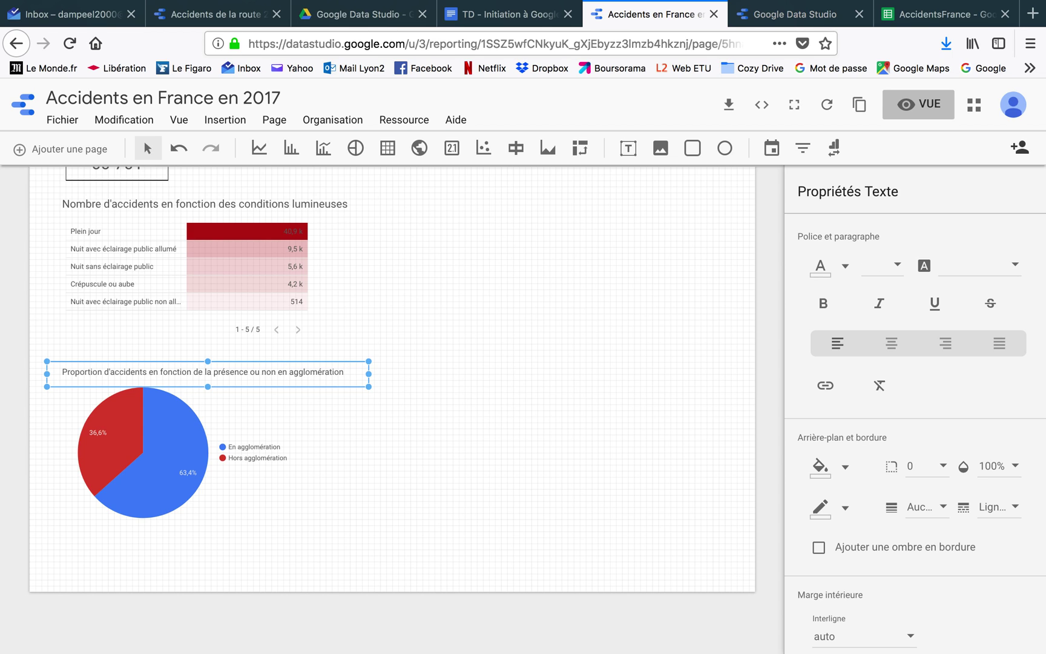
pyautogui.click(463, 450)
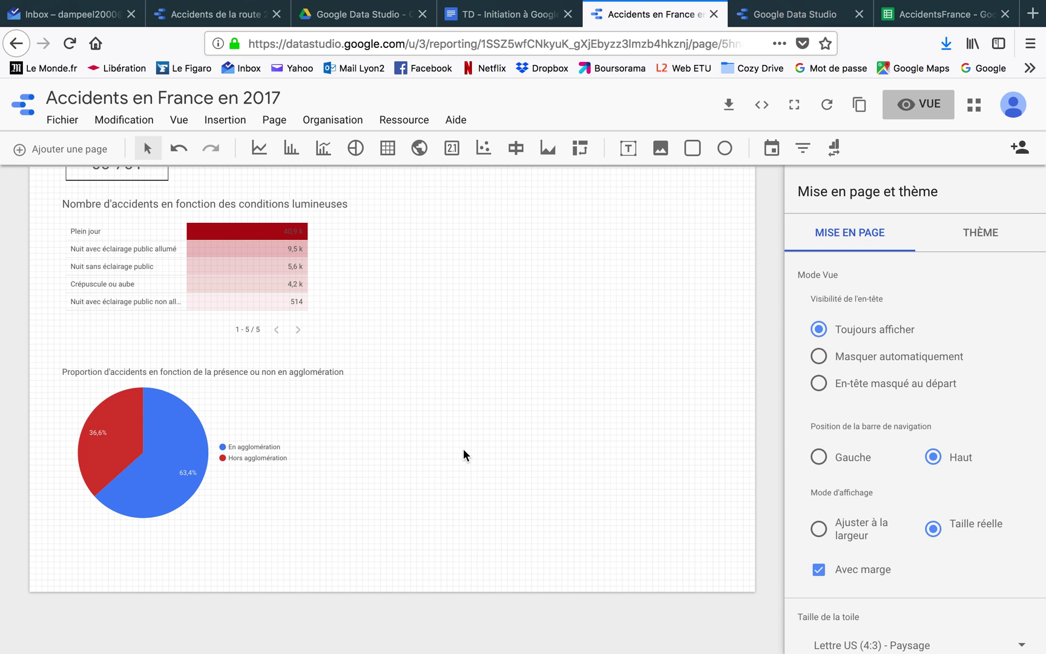
# Step: Review the pie chart's style options for slices, colours, labels, background and border
pyautogui.click(165, 444)
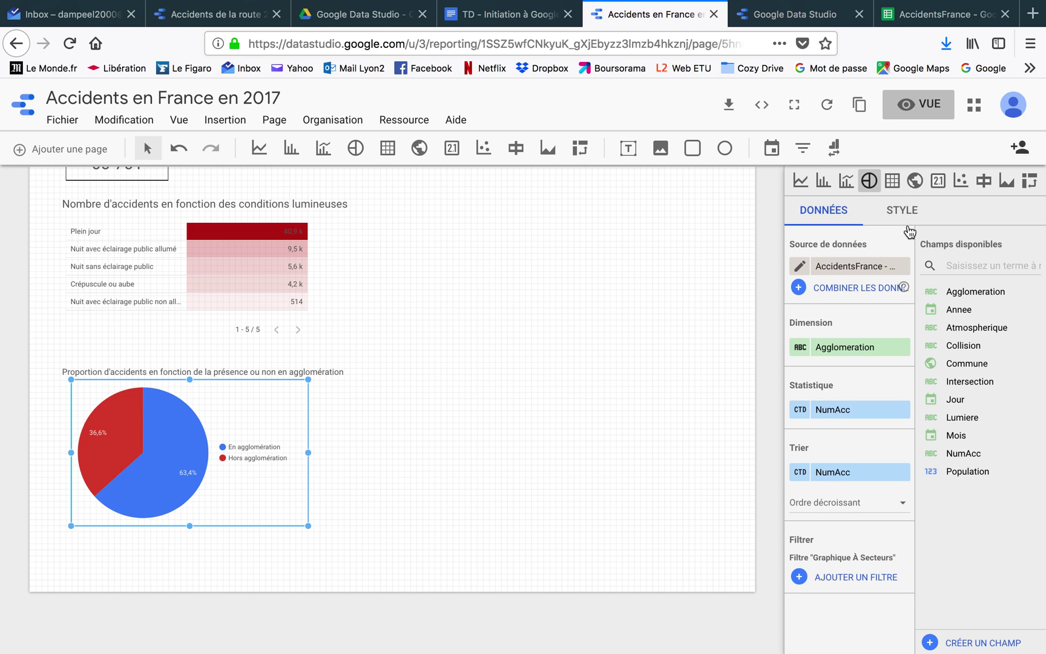
pyautogui.click(901, 225)
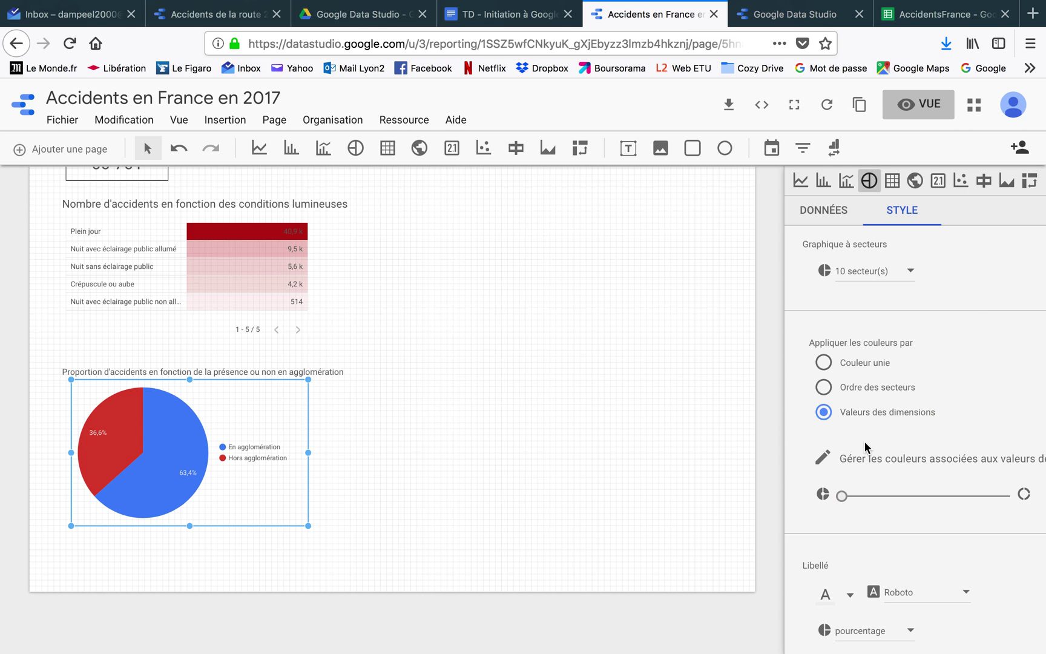
pyautogui.scroll(-3, 864, 447)
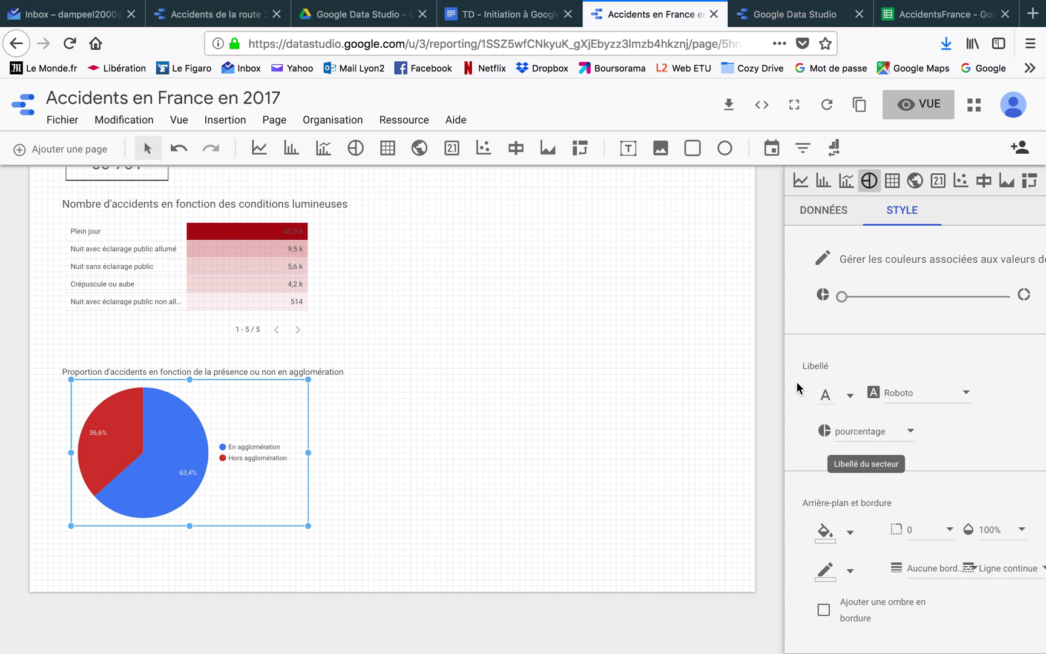
pyautogui.click(520, 356)
pyautogui.moveTo(790, 15)
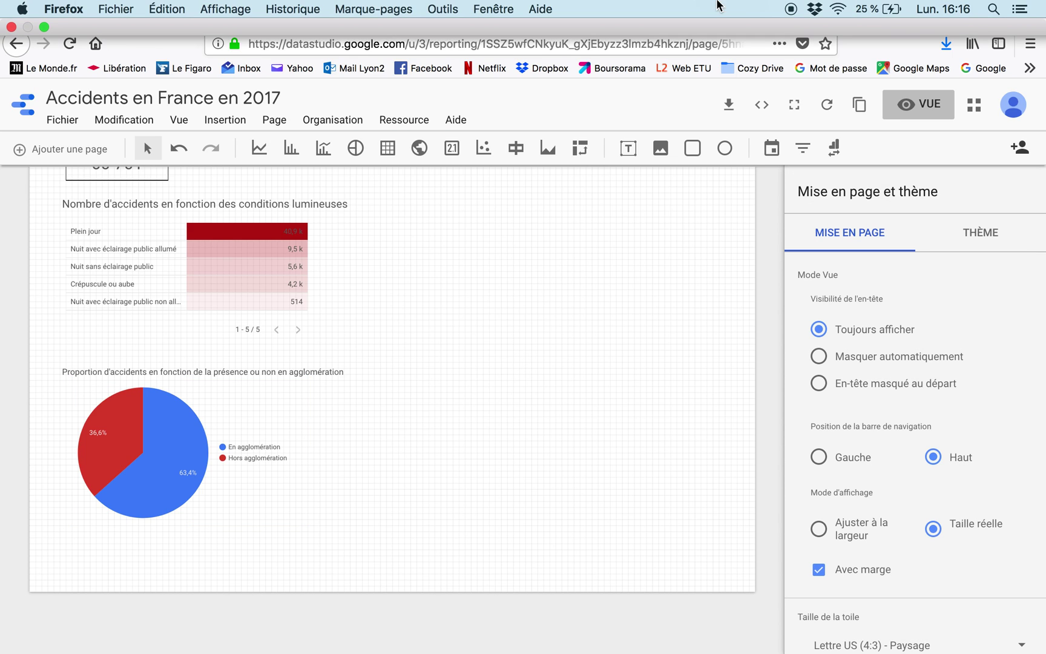